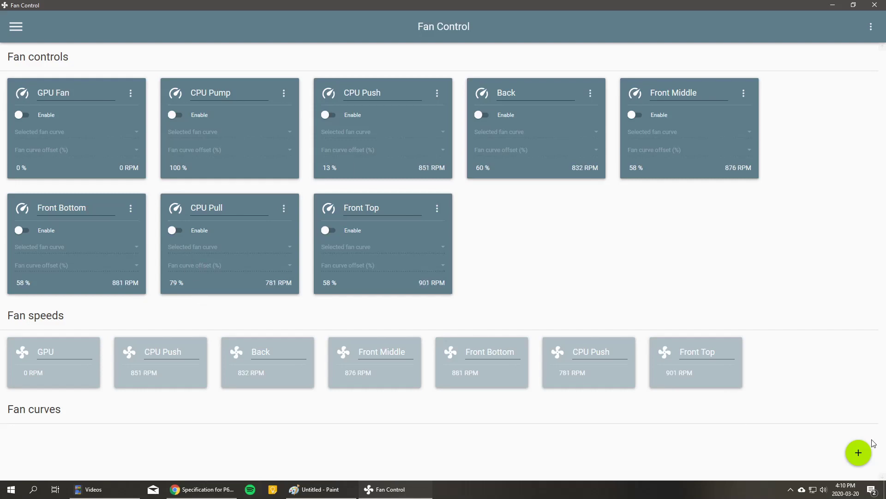
Add a flat fan curve titled '0%' that holds the fan speed at 0%.
mouse_move(870, 444)
click(858, 408)
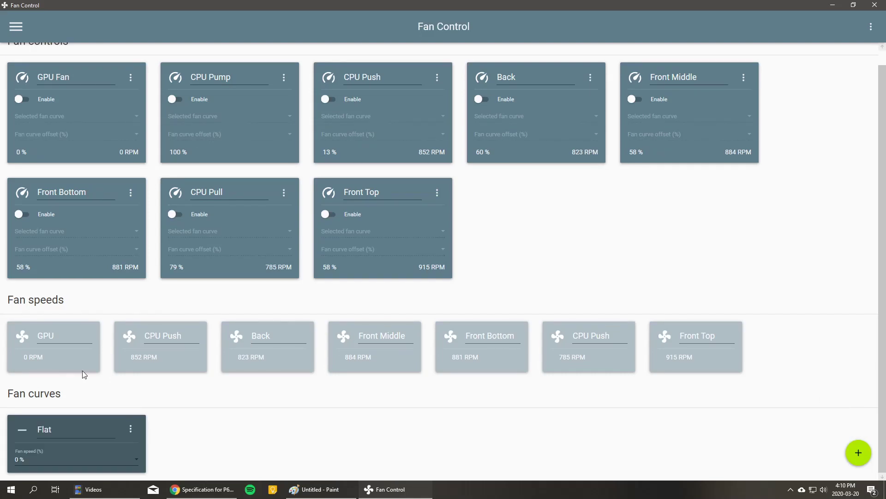
click(66, 428)
key(ctrl+a)
text(0%)
key(Tab)
scroll(248, 401, up, 1)
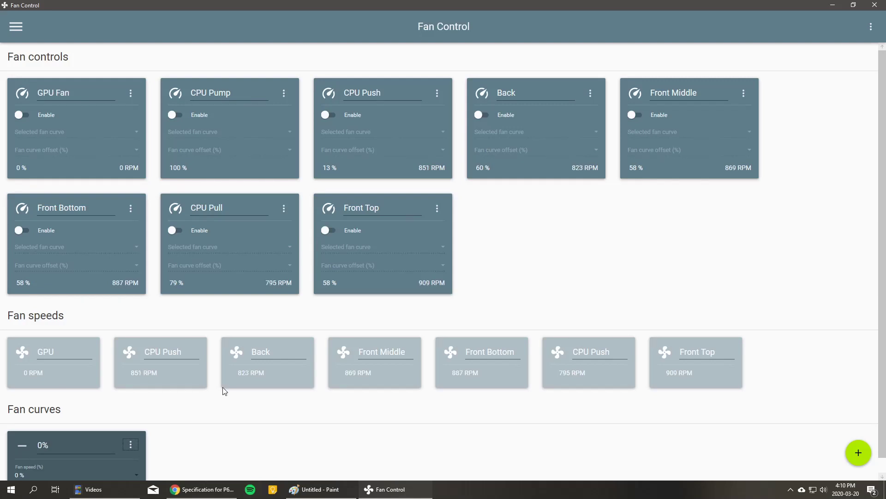
scroll(222, 387, down, 1)
scroll(249, 380, up, 1)
scroll(237, 387, down, 1)
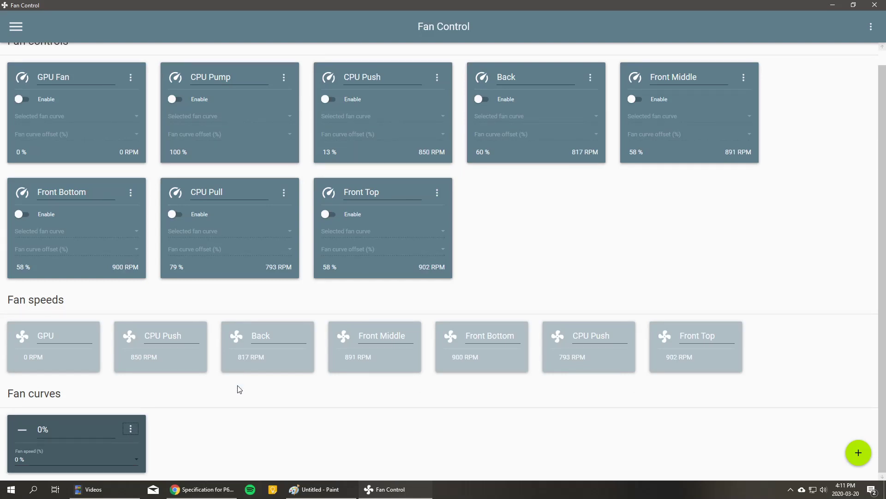
scroll(239, 390, up, 1)
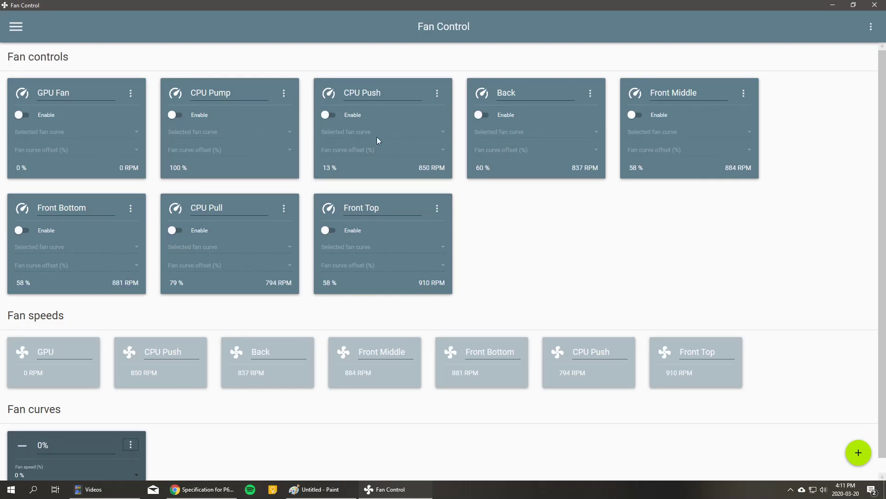
click(482, 115)
click(528, 134)
click(496, 143)
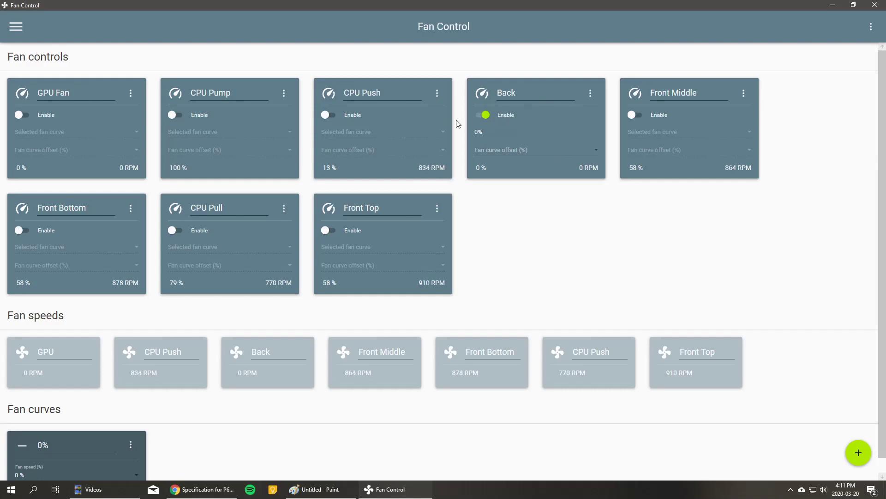
click(483, 115)
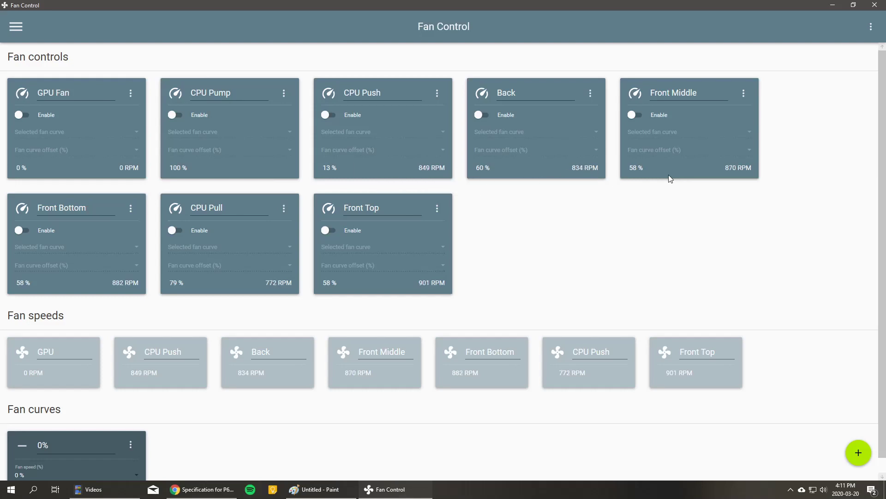
click(591, 94)
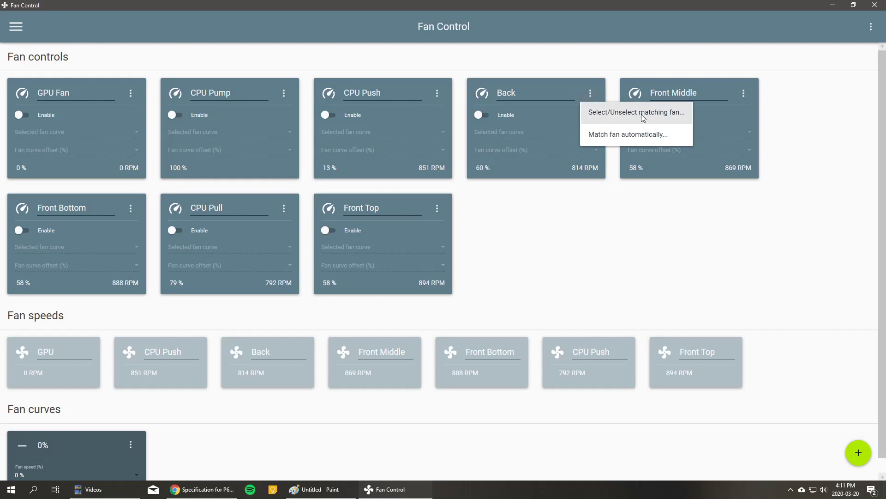
click(541, 99)
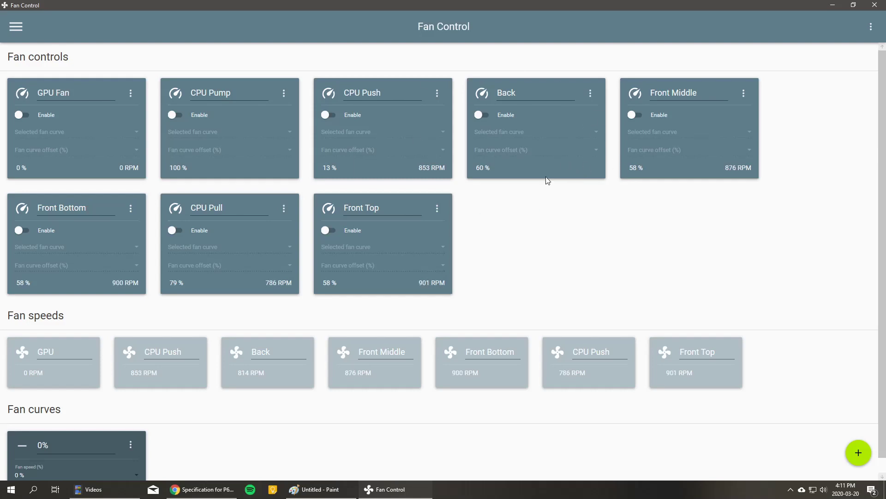
click(869, 27)
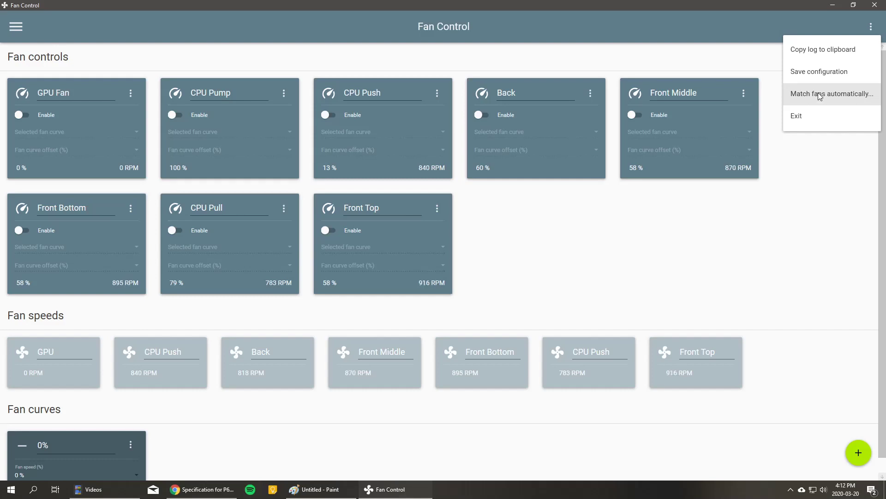
click(552, 197)
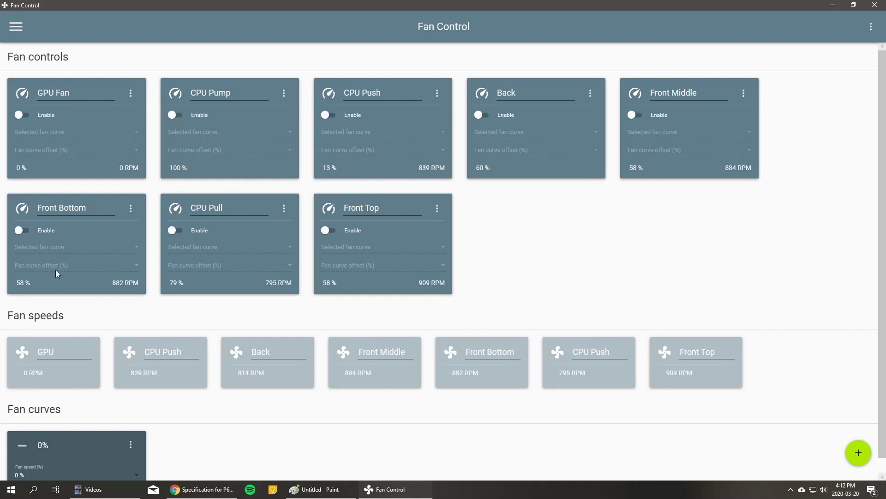
Pair the Back fan control with the Back fan speed sensor, then run automatic fan matching.
click(590, 94)
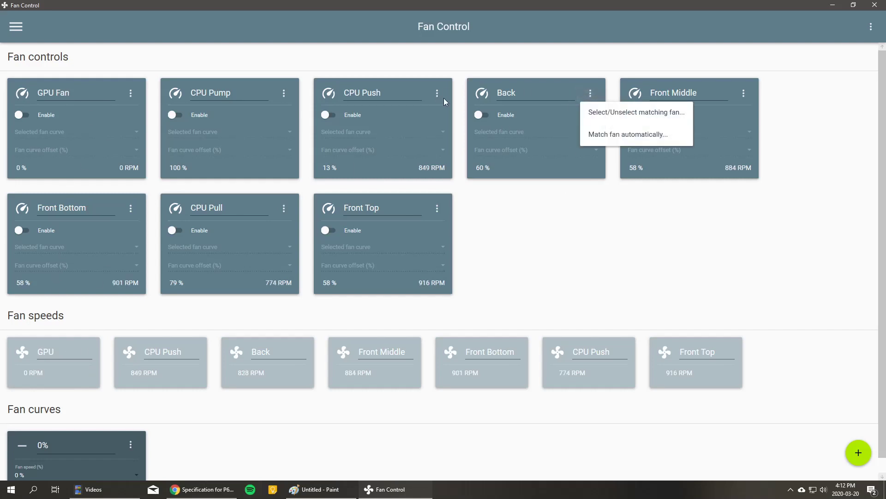
click(605, 116)
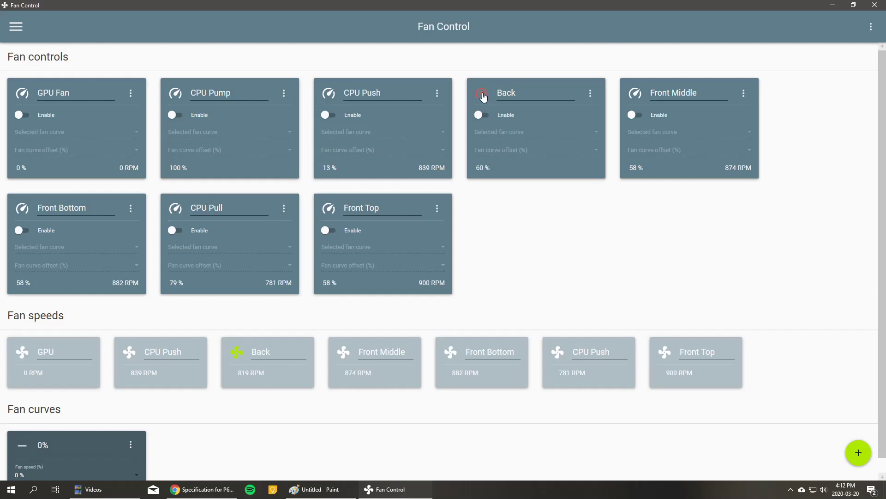
click(591, 93)
click(395, 162)
click(237, 355)
click(591, 93)
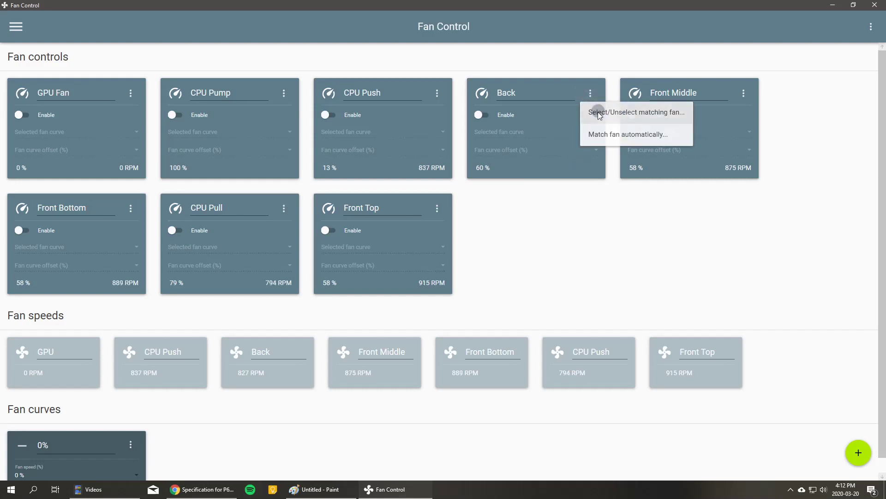
click(609, 134)
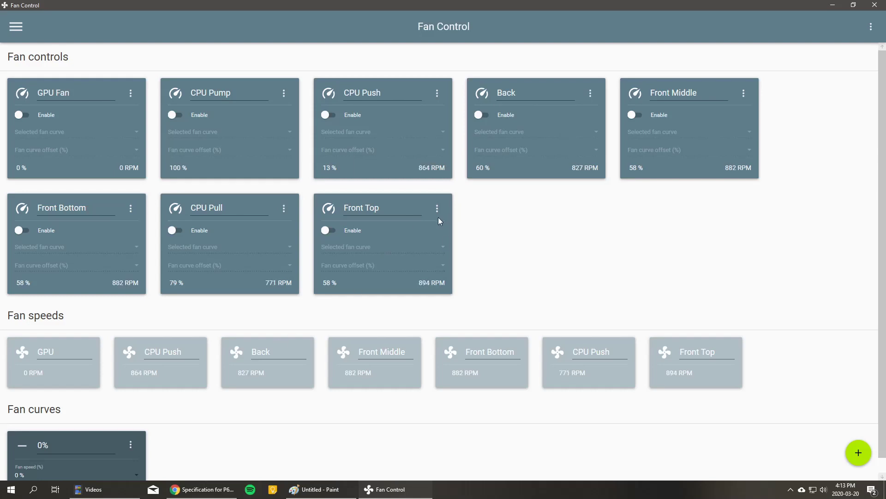
Add two linear fan curves and one mixed fan curve.
scroll(328, 311, down, 1)
scroll(251, 331, up, 1)
scroll(189, 293, down, 1)
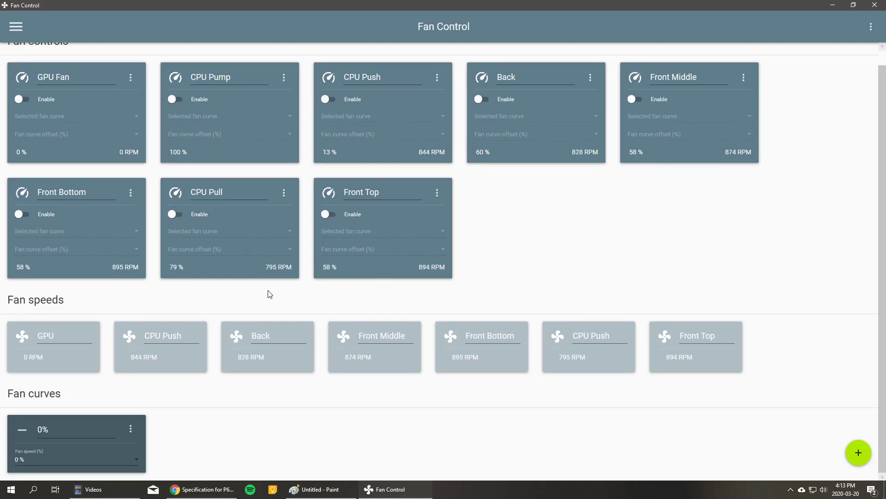
click(858, 452)
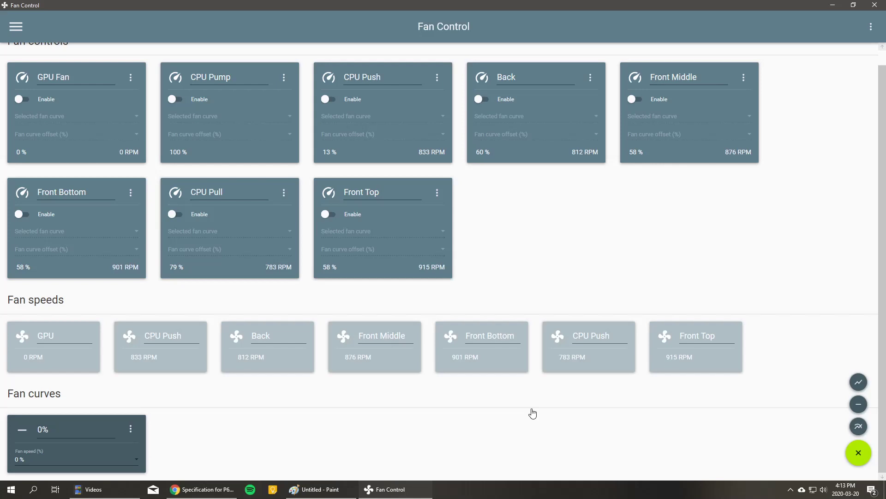
click(859, 382)
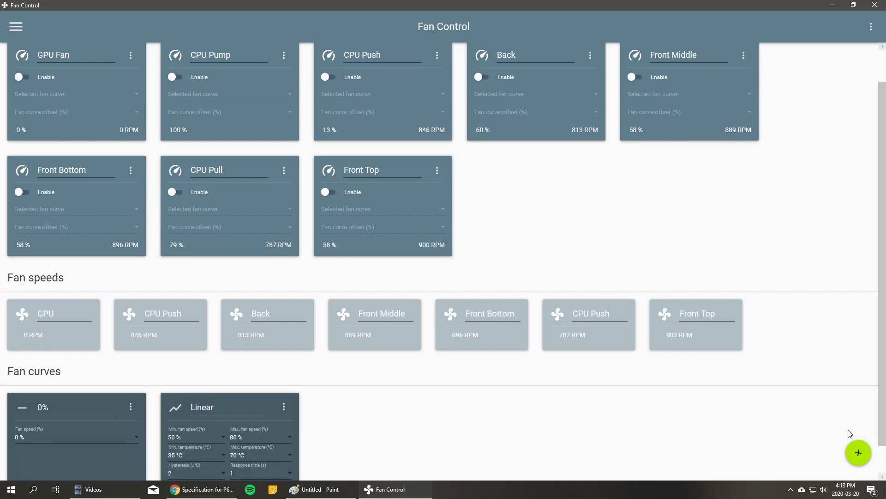
mouse_move(851, 443)
click(858, 382)
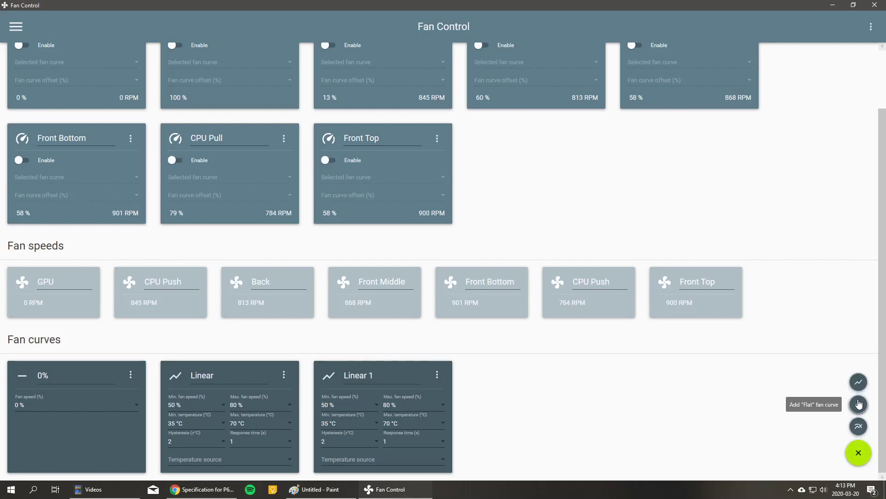
click(858, 425)
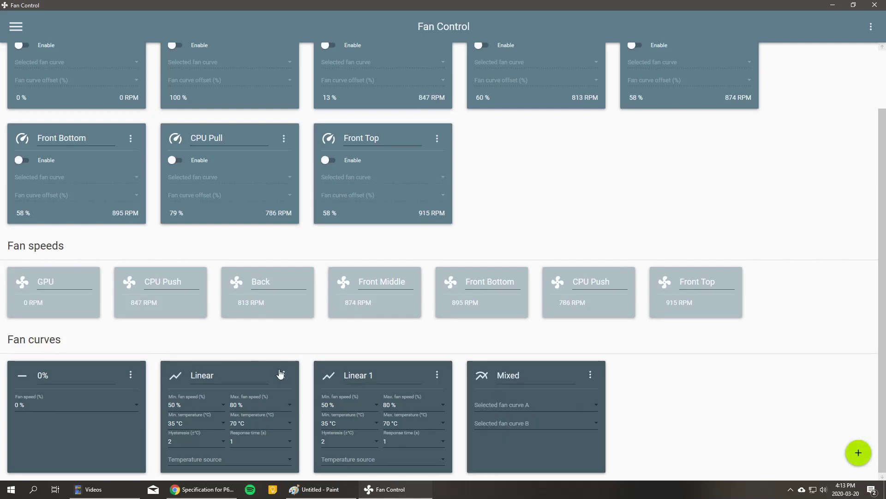
Rename the new curves to 'CPU->Case', 'GPU->Case' and 'Case'.
double_click(202, 375)
text(CPU->Case)
click(386, 378)
key(ctrl+a)
text(GPU->)
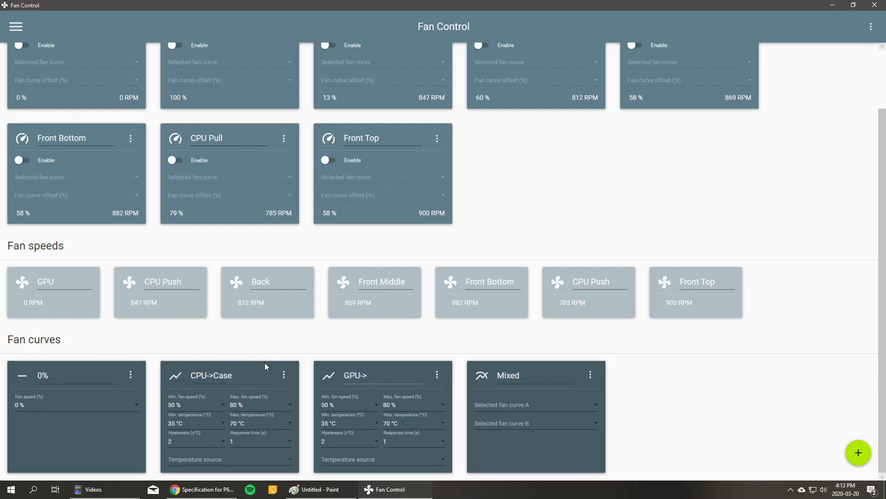
text(Case)
key(Tab)
text(Case)
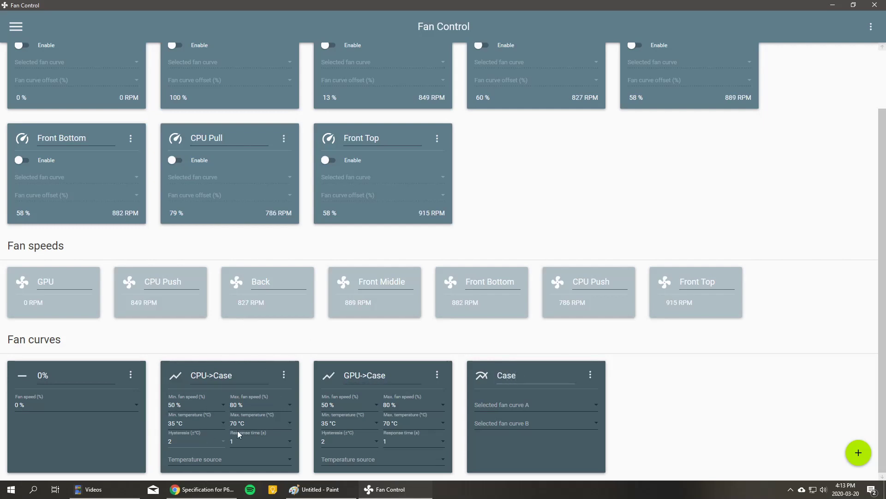
Set CPU->Case to read CPU Package temperature and GPU->Case to read GPU Core temperature.
click(244, 459)
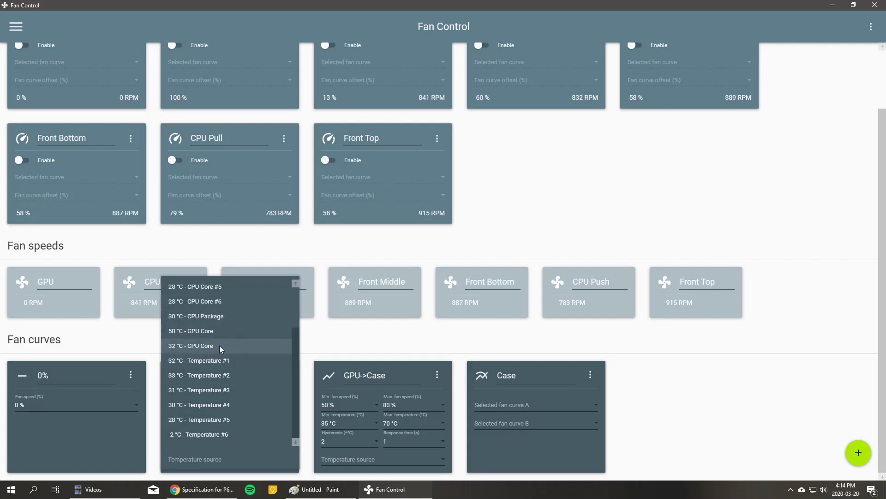
click(240, 318)
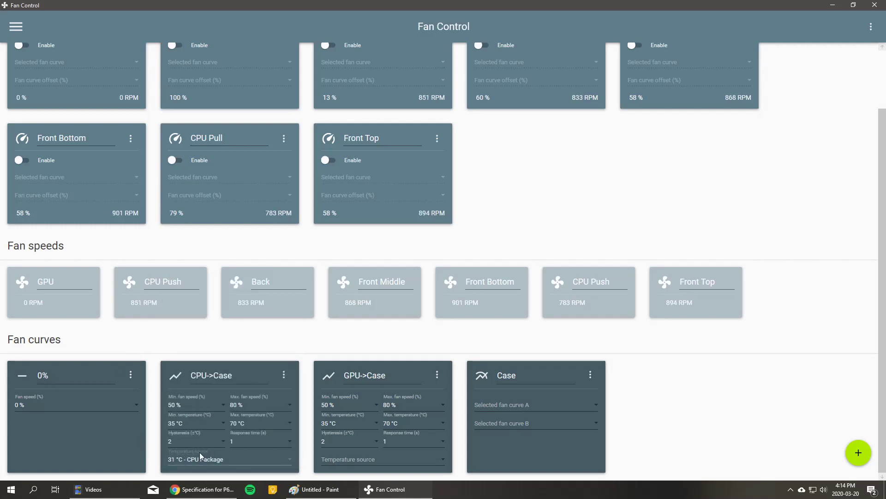
click(368, 461)
click(386, 361)
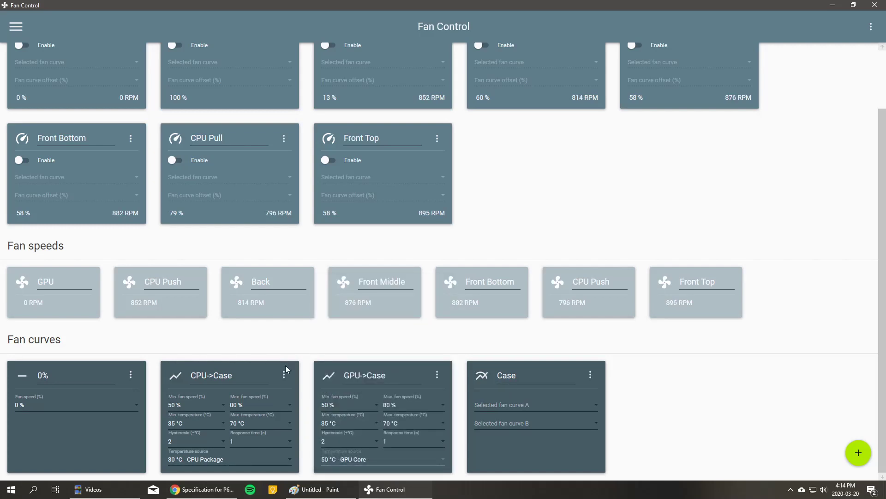
Set fan speed ranges: CPU->Case 45–91 % and GPU->Case 45–90 %.
click(186, 405)
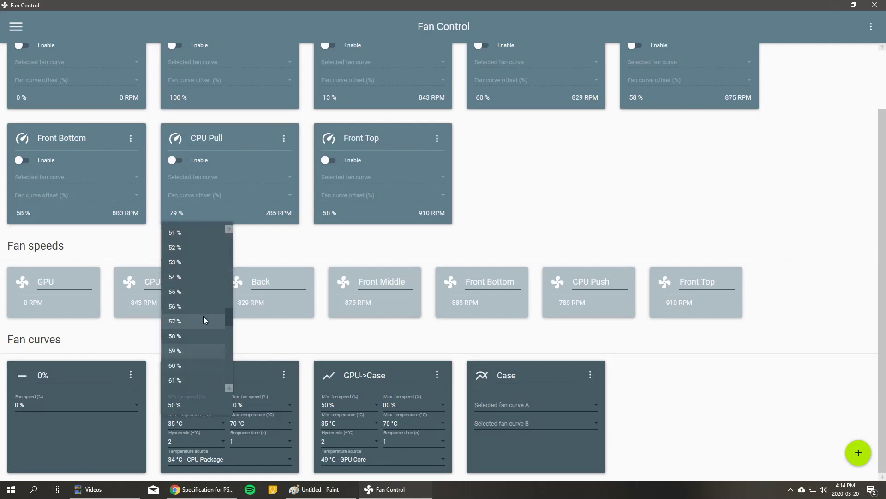
scroll(192, 300, up, 1)
click(185, 250)
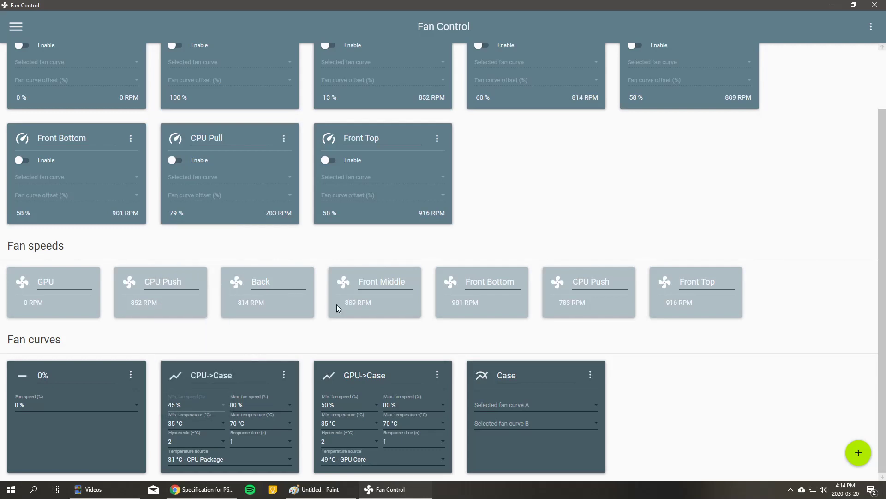
click(344, 405)
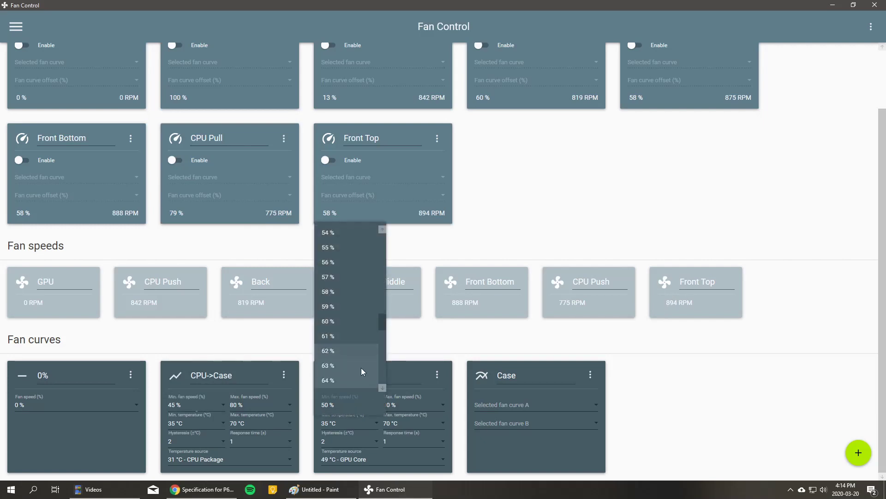
click(345, 235)
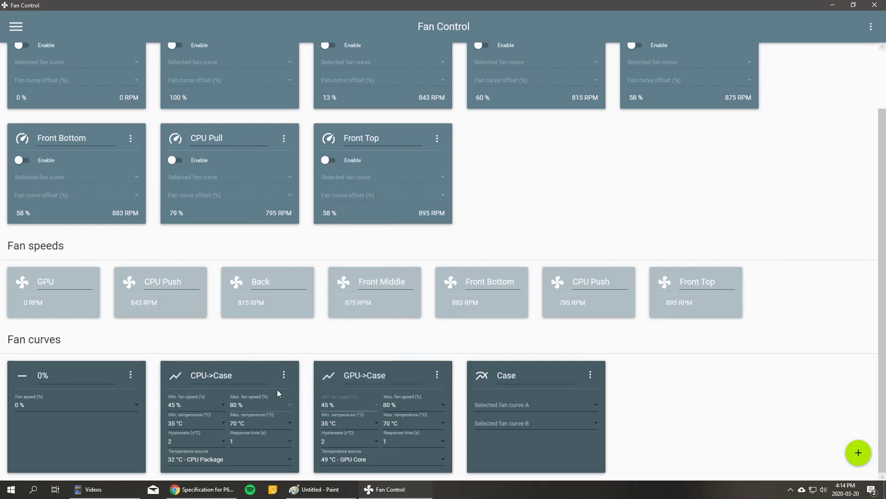
click(242, 402)
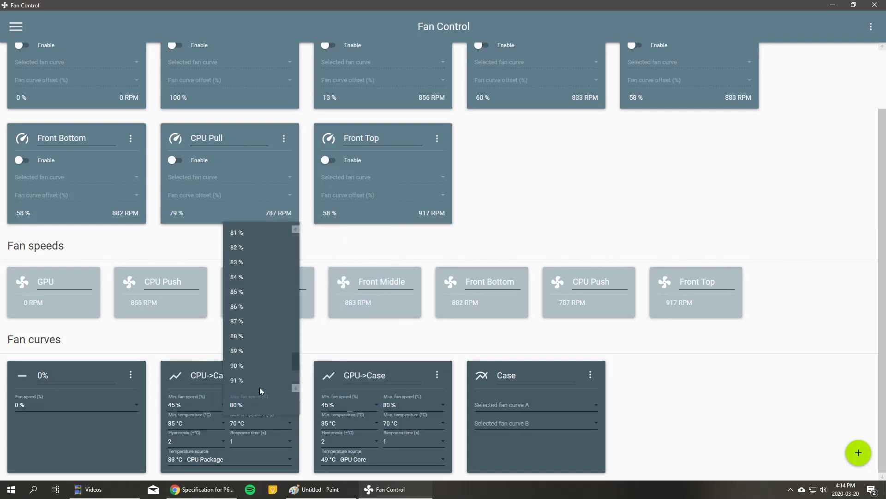
scroll(259, 361, down, 3)
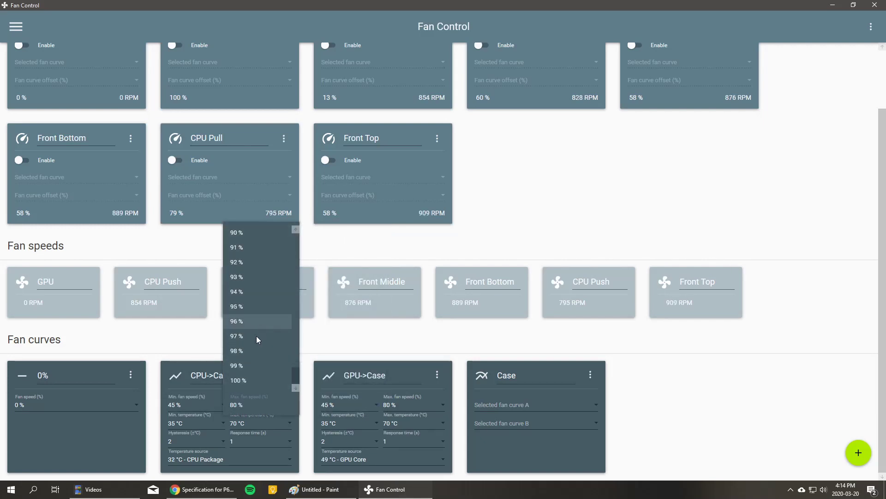
scroll(249, 272, up, 1)
click(246, 288)
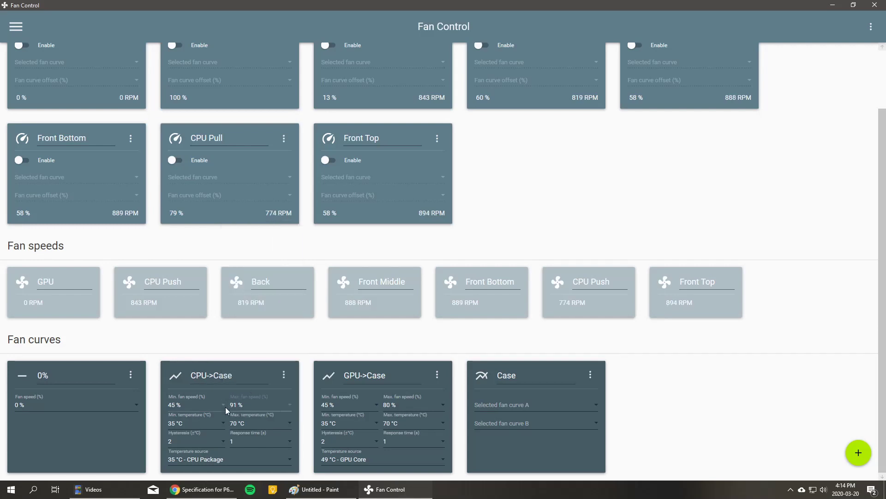
click(444, 405)
scroll(429, 295, down, 2)
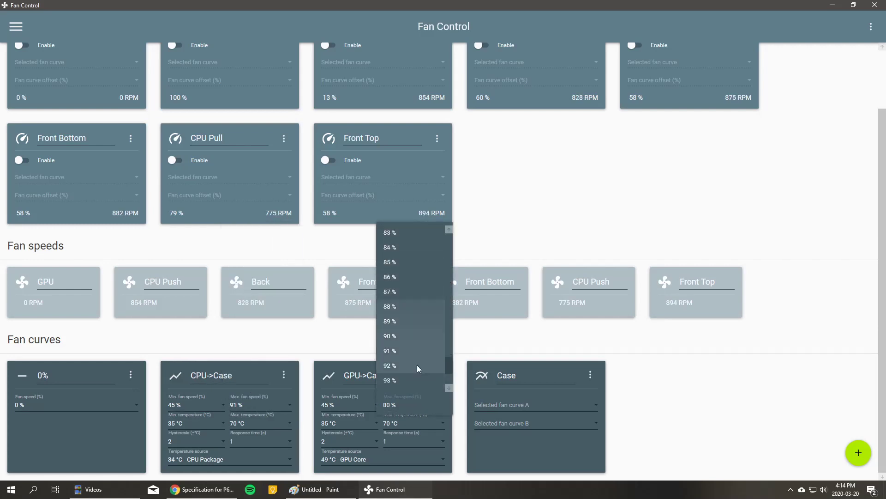
click(406, 336)
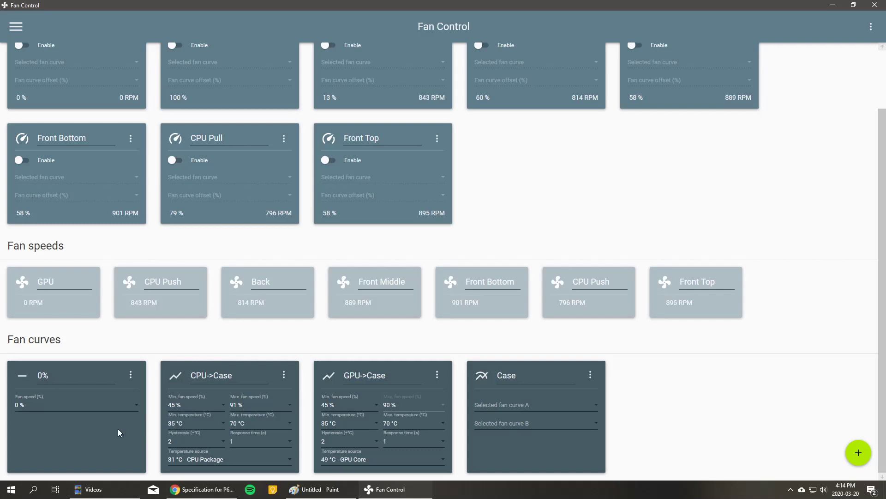
Set the CPU->Case temperature range to 45–65 °C.
click(187, 423)
scroll(196, 334, down, 3)
click(199, 331)
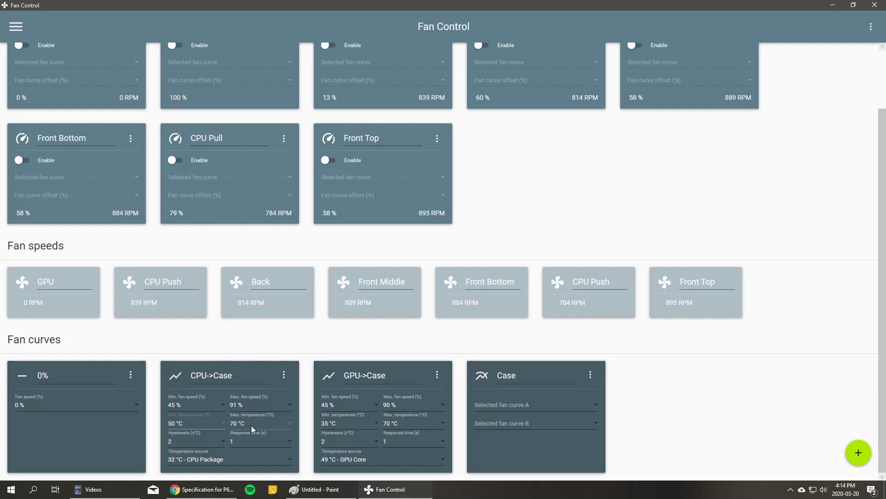
click(252, 426)
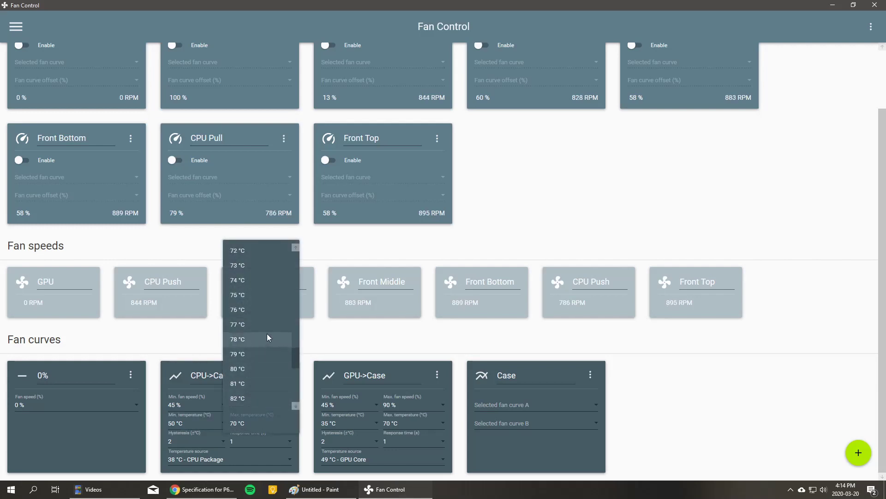
scroll(262, 327, up, 2)
click(244, 279)
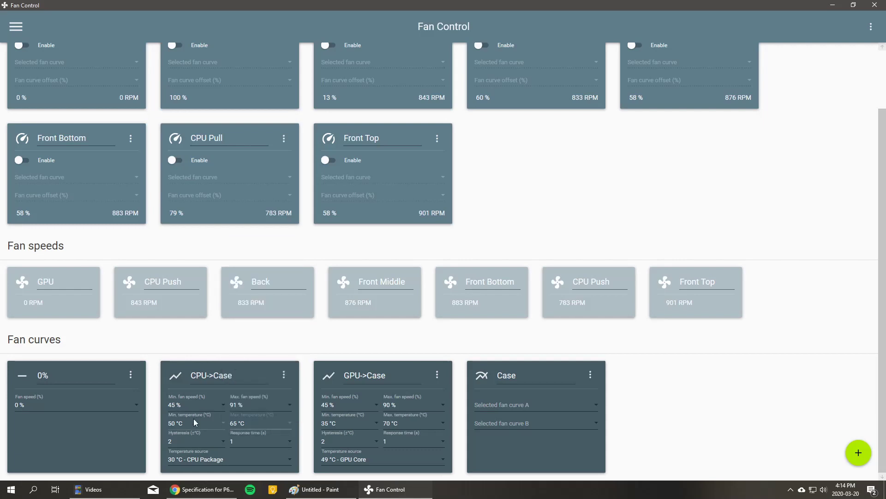
click(190, 420)
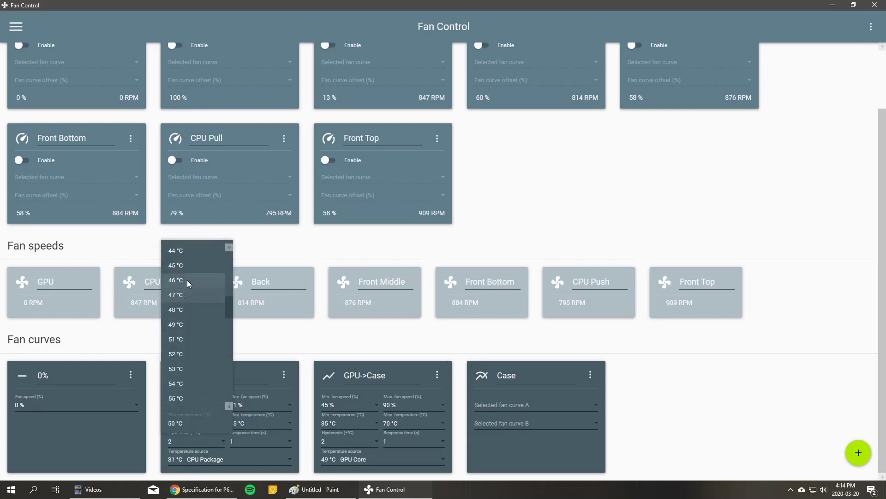
click(184, 265)
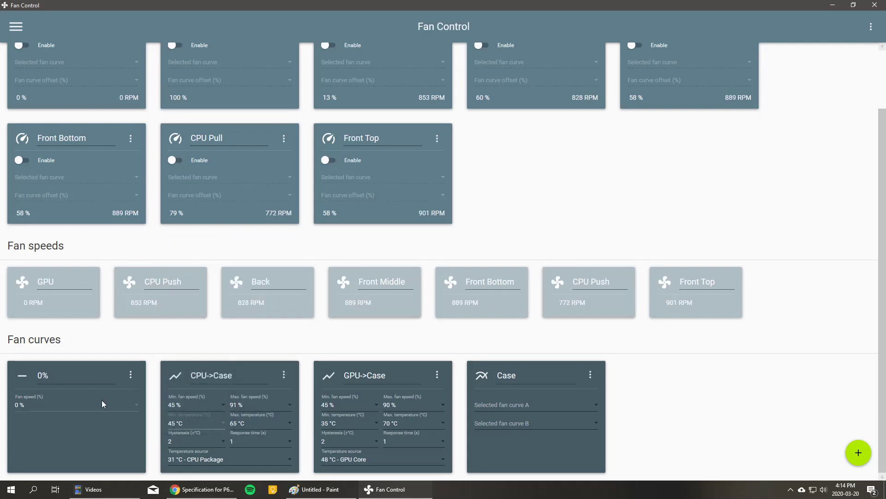
Give CPU->Case a hysteresis of 3 and a response time of 5 s.
click(184, 439)
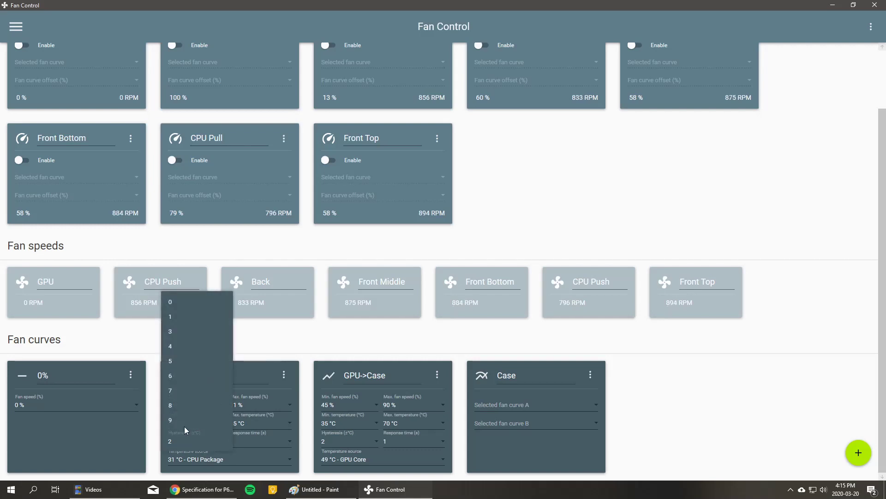
click(190, 331)
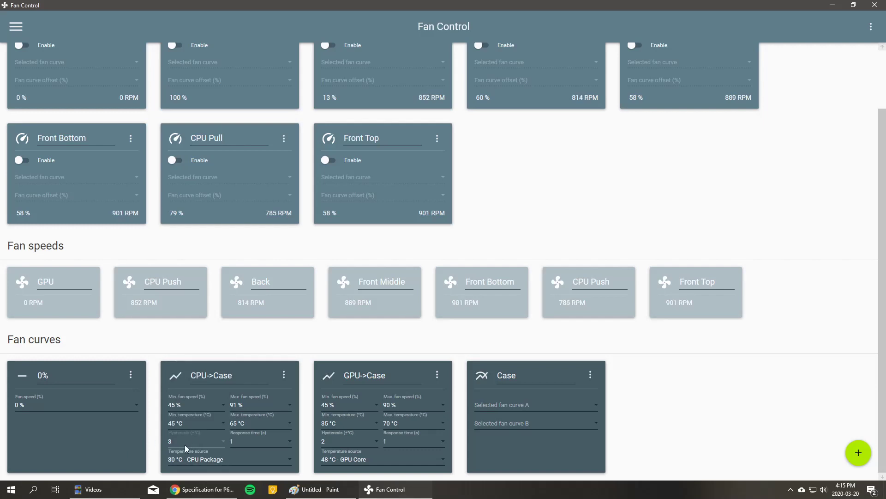
click(255, 438)
scroll(255, 438, down, 1)
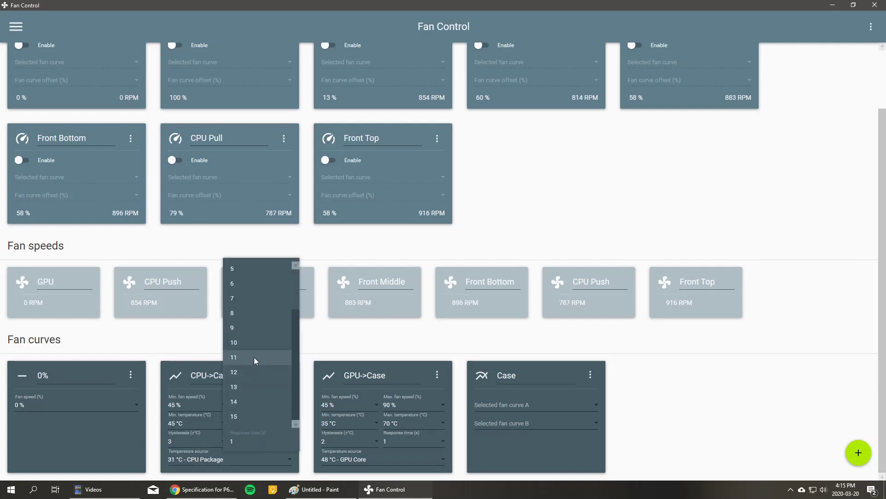
click(249, 441)
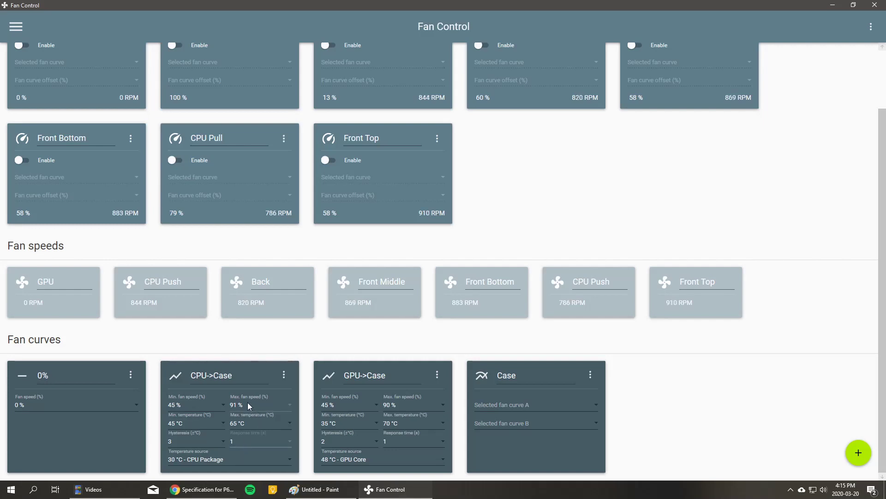
click(248, 431)
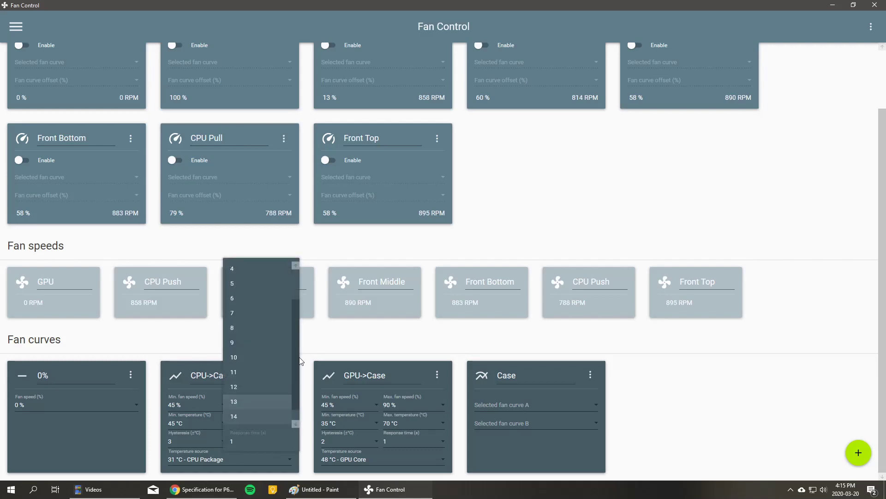
scroll(251, 326, up, 1)
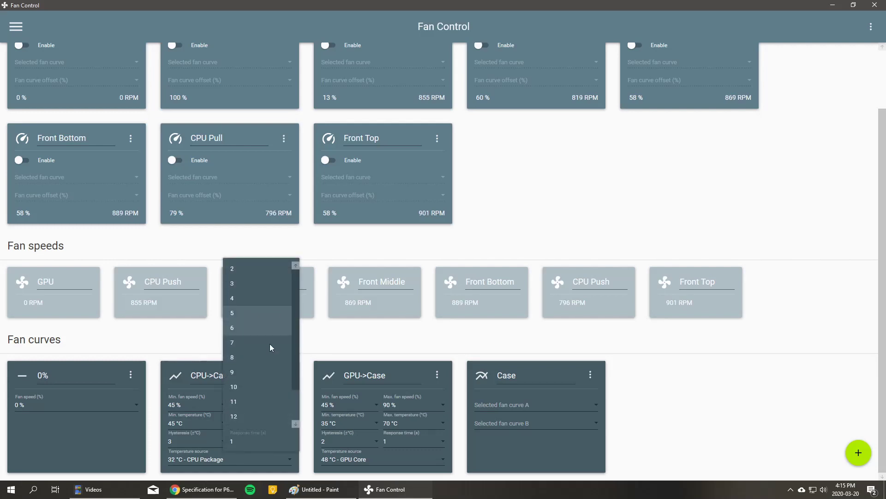
click(257, 317)
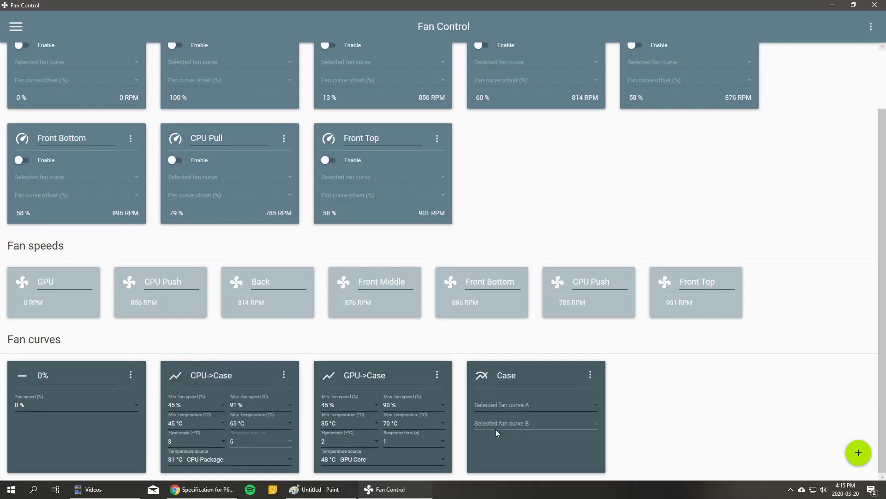
Set the GPU->Case hysteresis to 3 and its response time to 5 s.
click(351, 442)
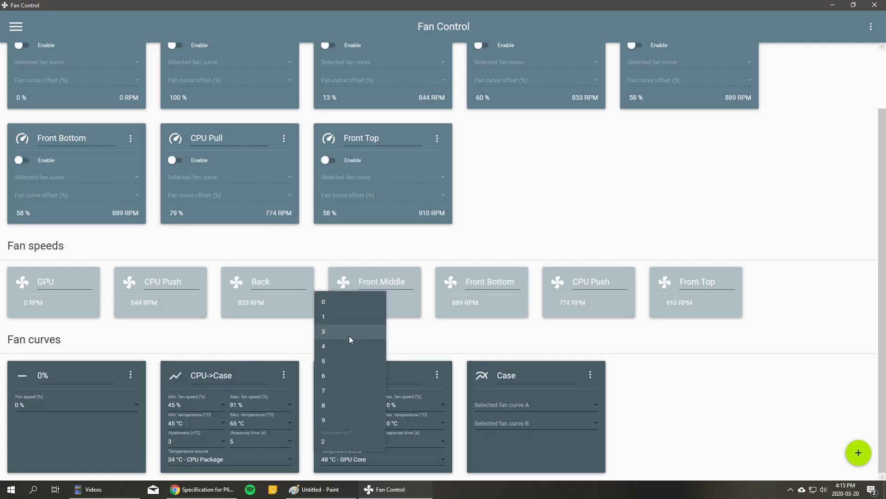
click(352, 331)
click(406, 440)
click(422, 284)
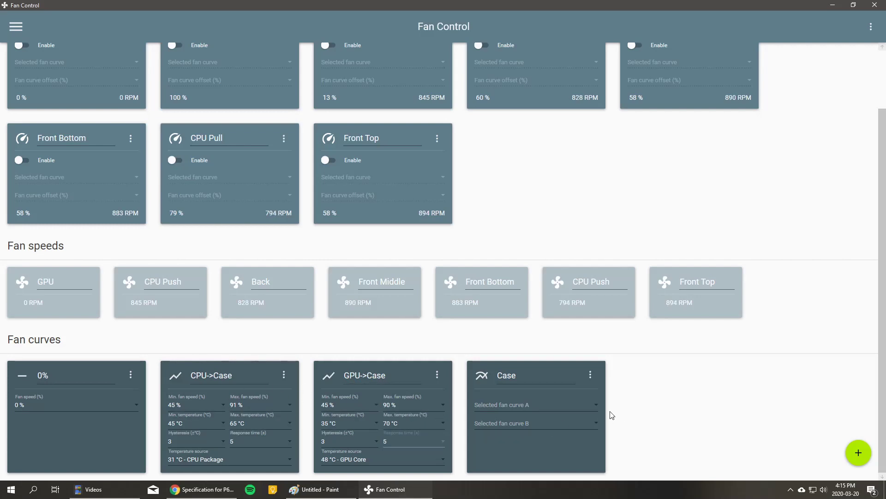
Choose CPU->Case as fan curve A and GPU->Case as fan curve B in the Case mix.
click(586, 410)
key(Escape)
click(849, 451)
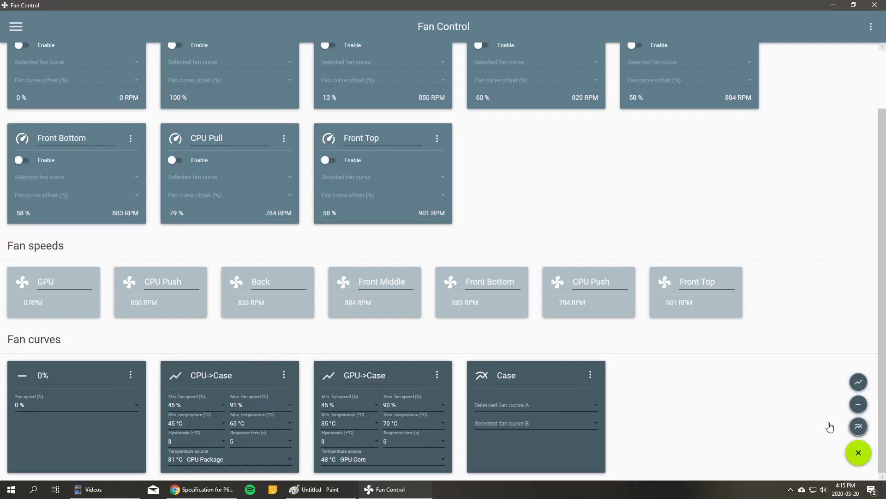
click(516, 409)
click(533, 437)
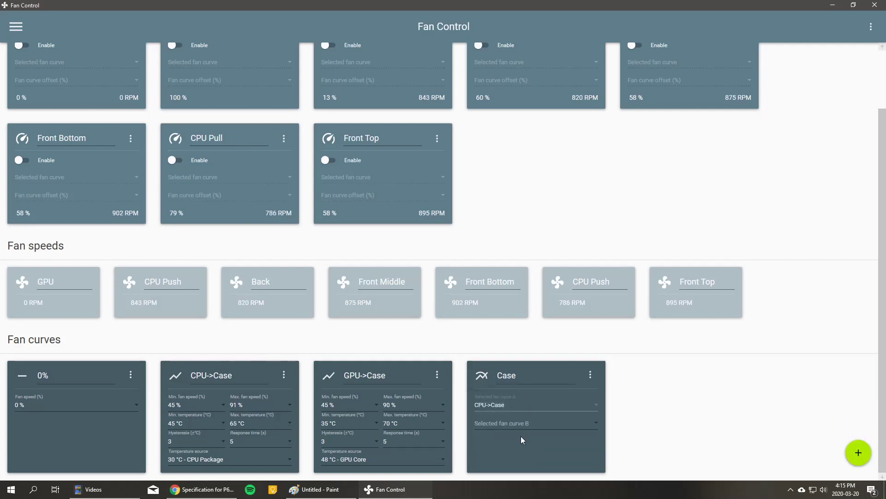
click(512, 430)
click(506, 468)
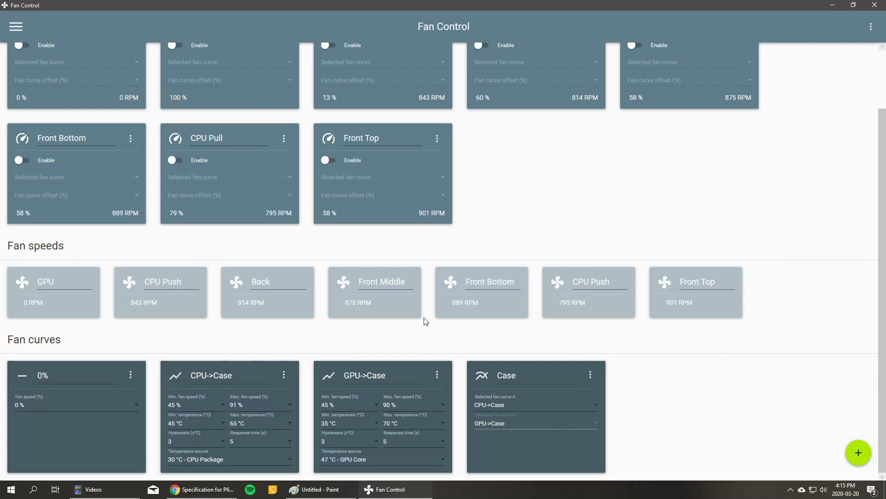
scroll(233, 293, up, 2)
scroll(243, 278, down, 2)
scroll(241, 278, up, 2)
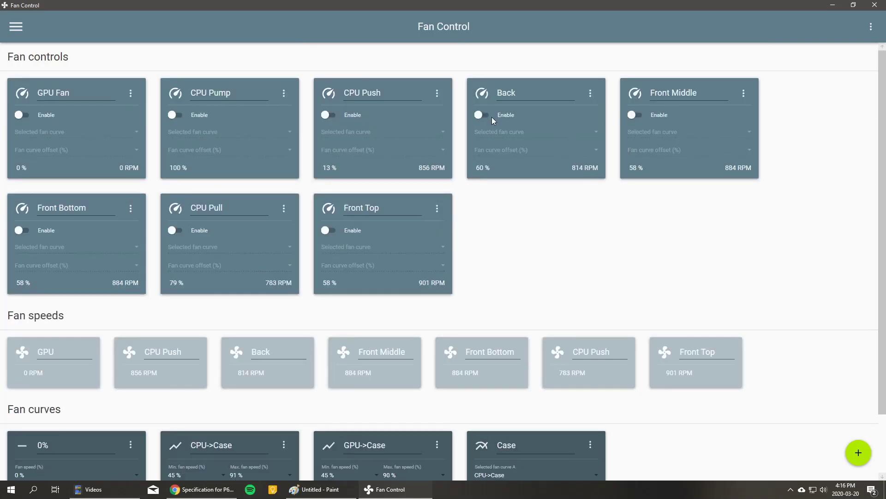
Enable the Back, Front Middle, Front Bottom and Front Top fans, each driven by the Case curve.
click(478, 115)
click(532, 134)
click(506, 191)
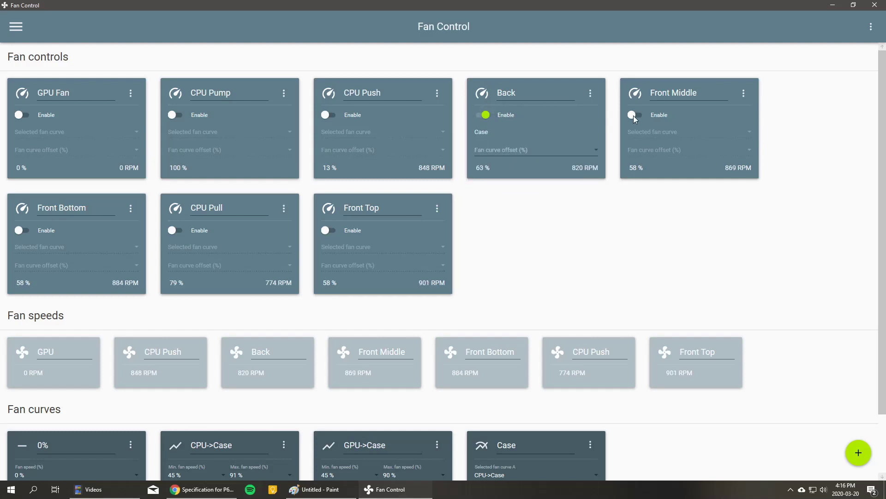
click(631, 115)
click(664, 131)
click(652, 191)
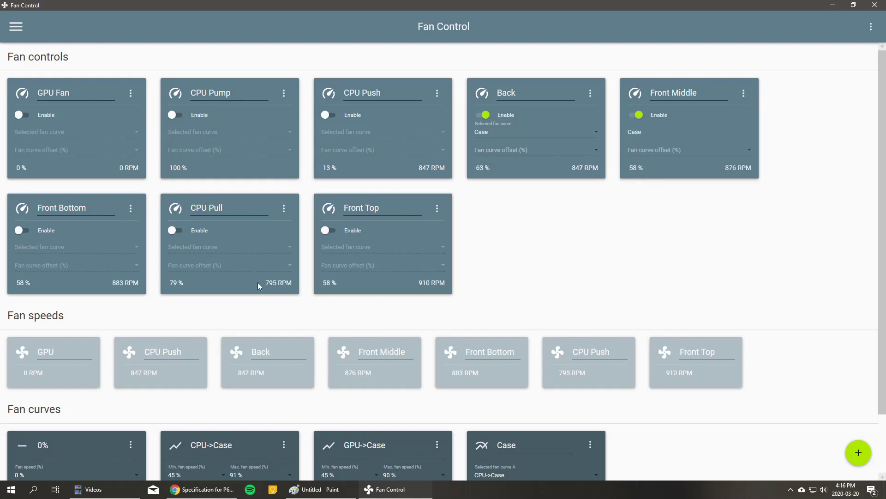
click(18, 230)
click(65, 252)
click(60, 283)
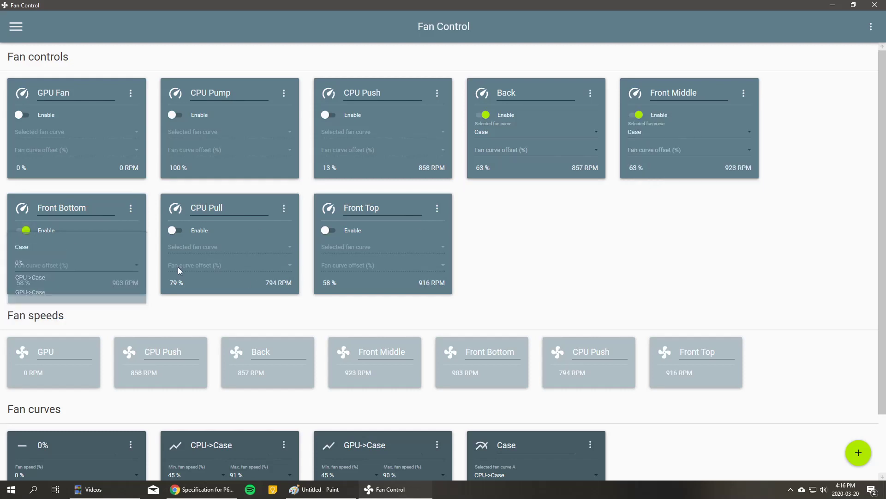
click(334, 230)
click(342, 245)
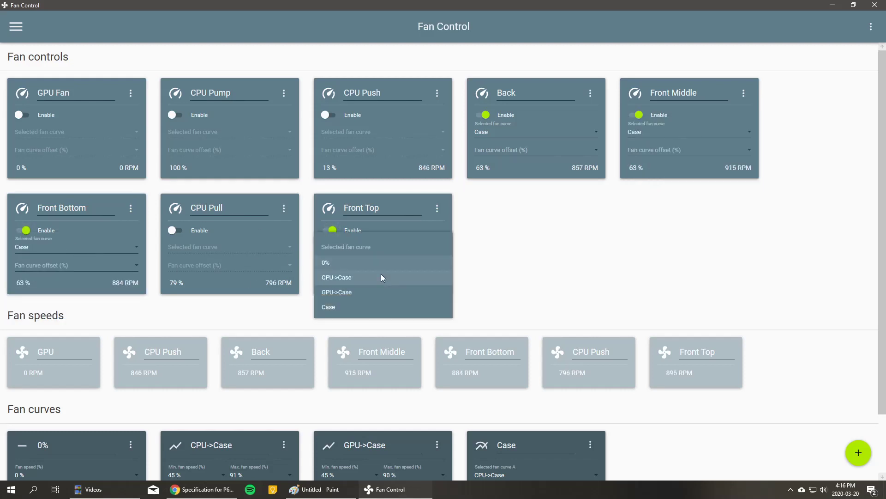
click(369, 306)
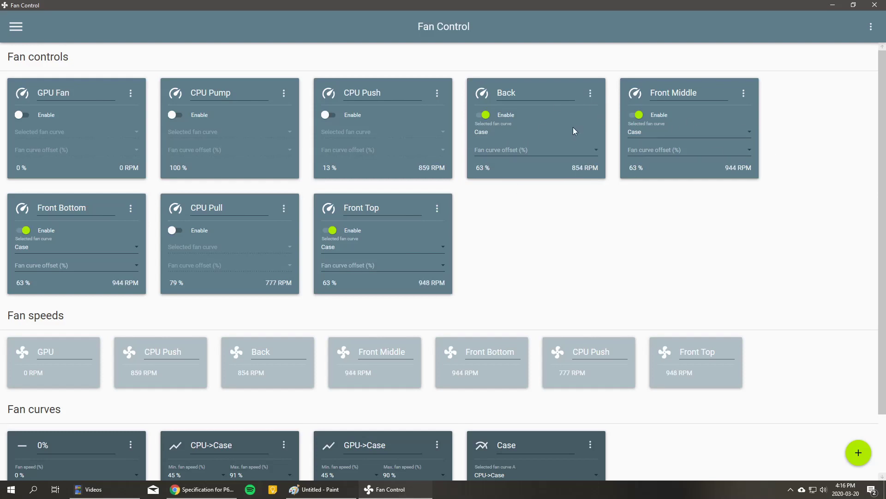
Set the Back fan's curve offset to 5 %.
scroll(530, 241, down, 1)
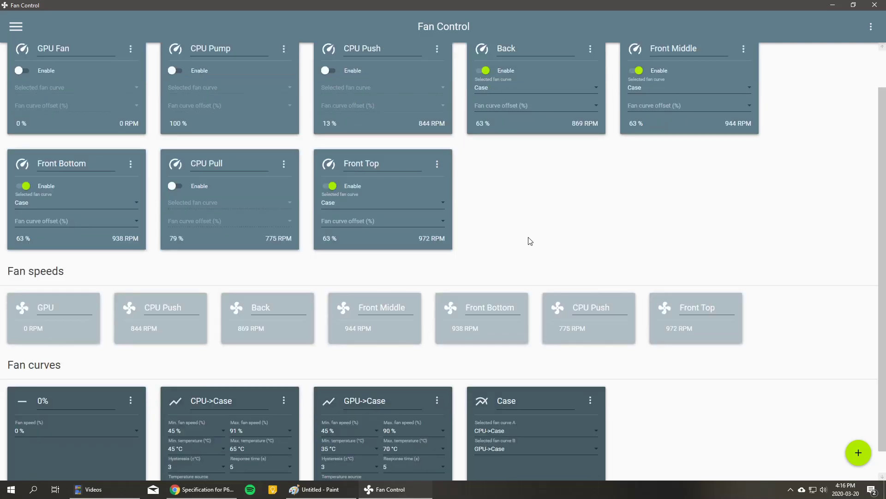
scroll(530, 240, up, 1)
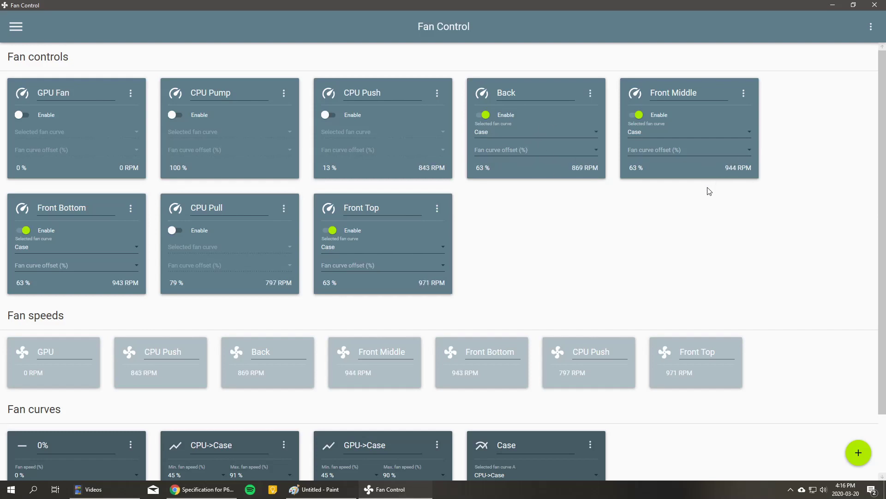
click(530, 150)
scroll(514, 221, down, 6)
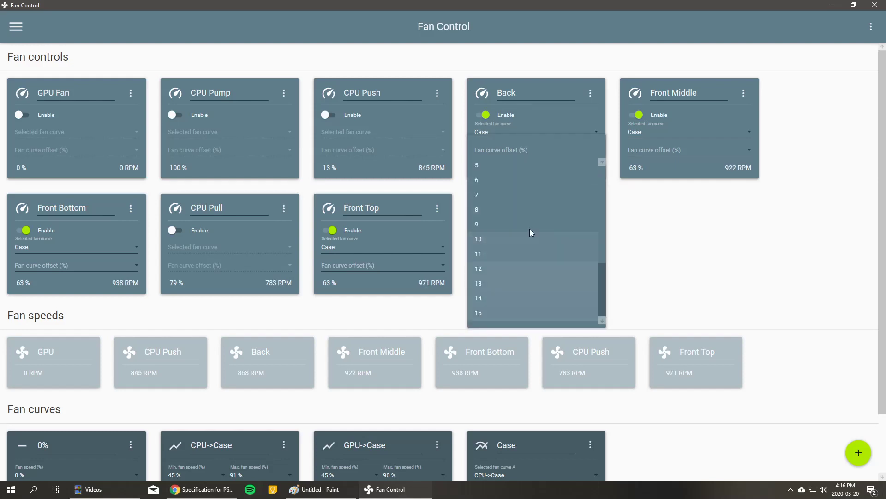
click(501, 213)
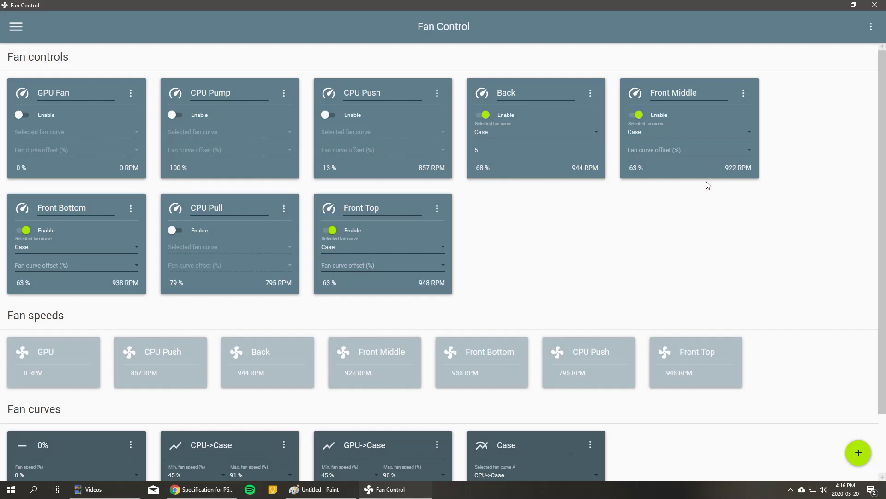
scroll(693, 190, down, 2)
scroll(674, 196, up, 2)
scroll(672, 172, down, 2)
scroll(554, 251, up, 2)
scroll(567, 193, down, 2)
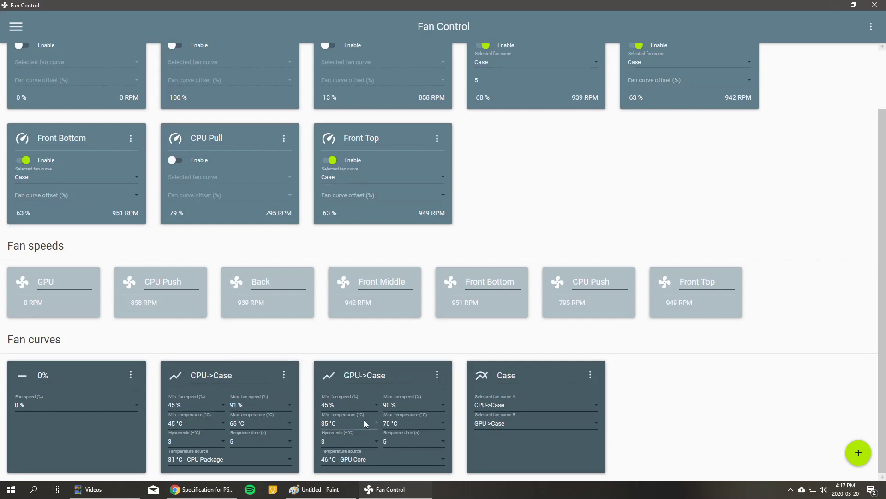
scroll(363, 420, up, 2)
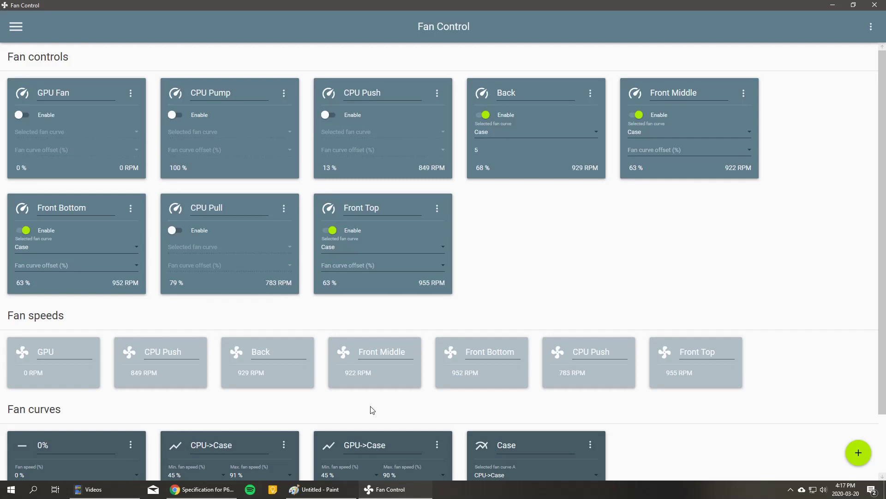
scroll(389, 270, down, 2)
scroll(372, 361, up, 2)
Add a linear fan curve named 'GPU'.
scroll(70, 193, down, 2)
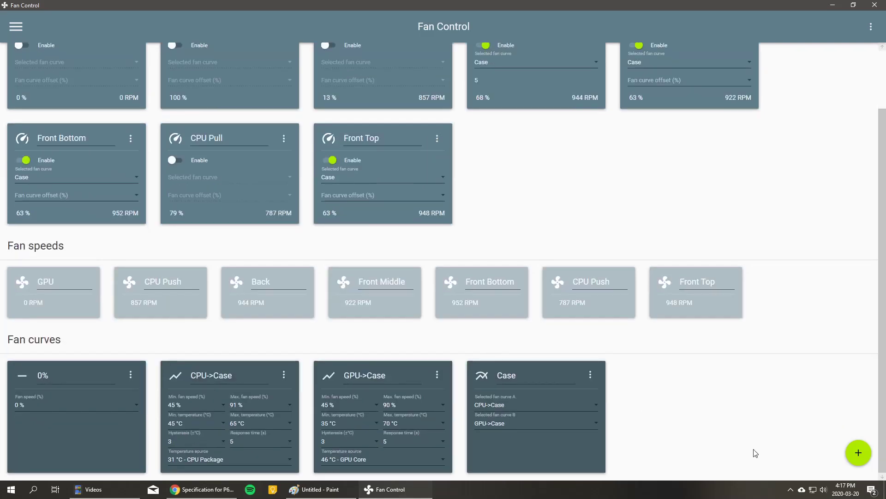
mouse_move(857, 452)
click(858, 382)
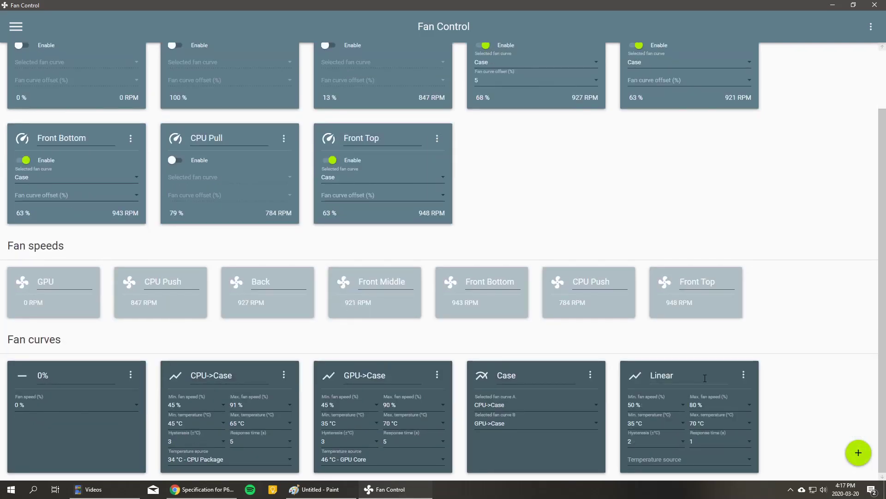
text(GPU)
scroll(508, 228, up, 2)
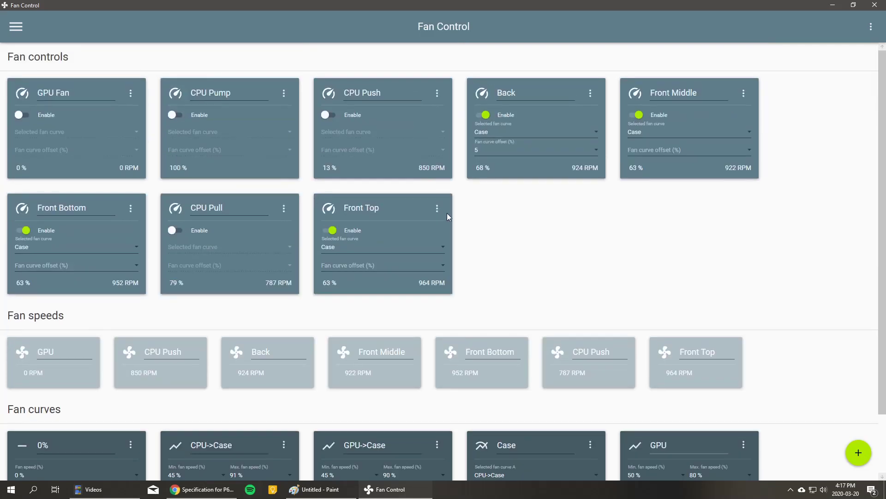
scroll(601, 324, down, 2)
Add another linear fan curve and clear its 'Linear' title.
mouse_move(858, 452)
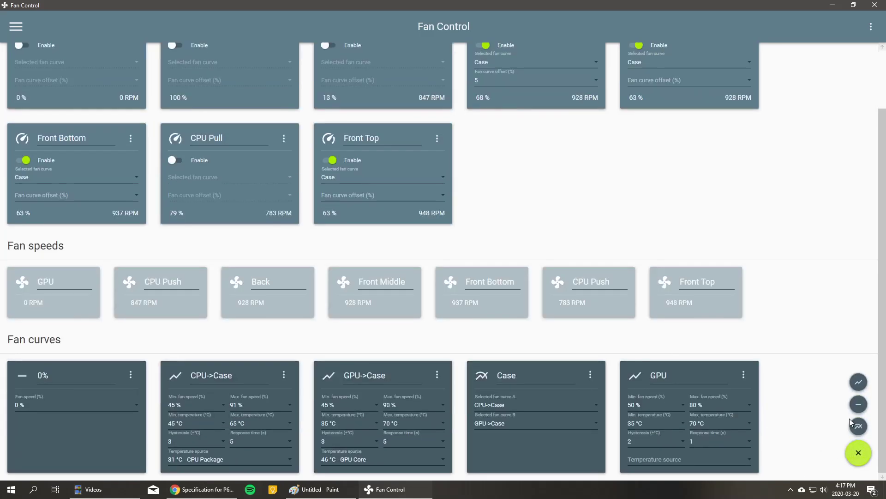
click(859, 381)
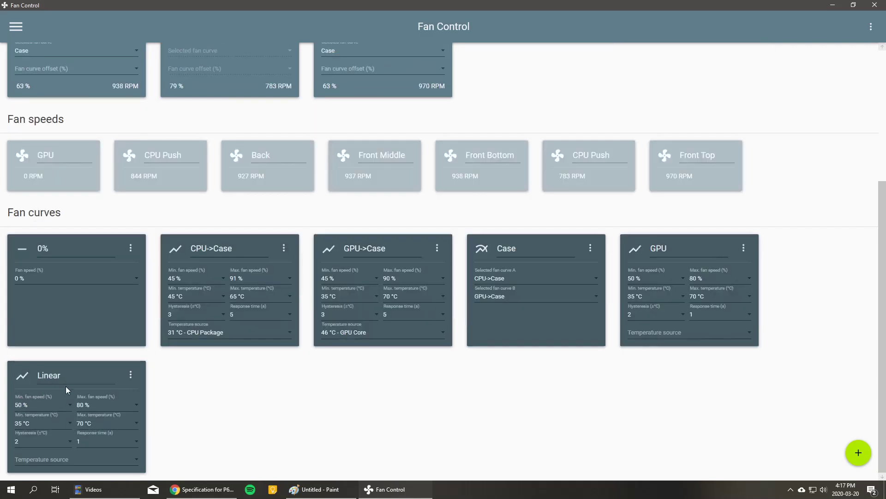
key(BackSpace)
scroll(166, 415, up, 5)
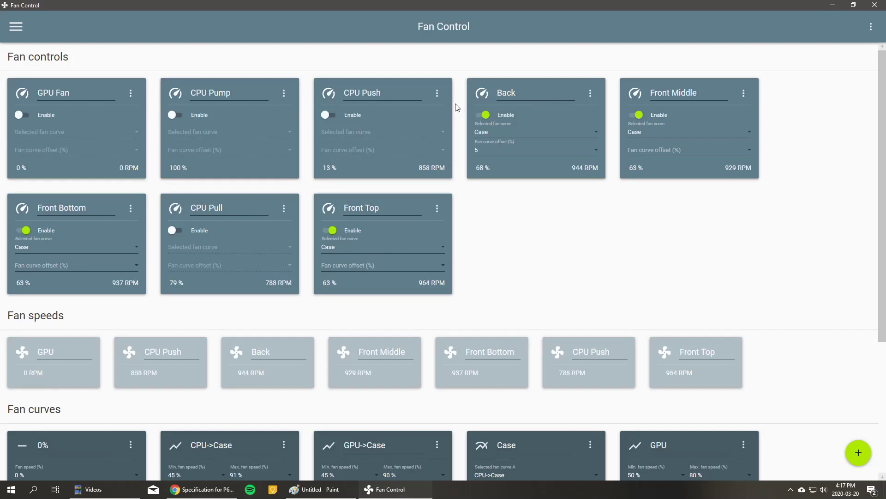
scroll(425, 132, down, 3)
scroll(428, 135, up, 3)
scroll(250, 259, down, 3)
scroll(249, 259, up, 3)
click(18, 24)
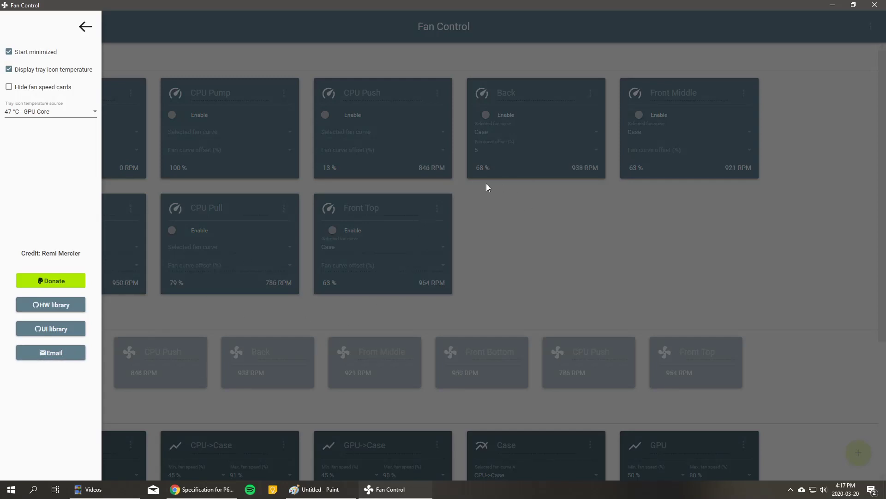
click(516, 248)
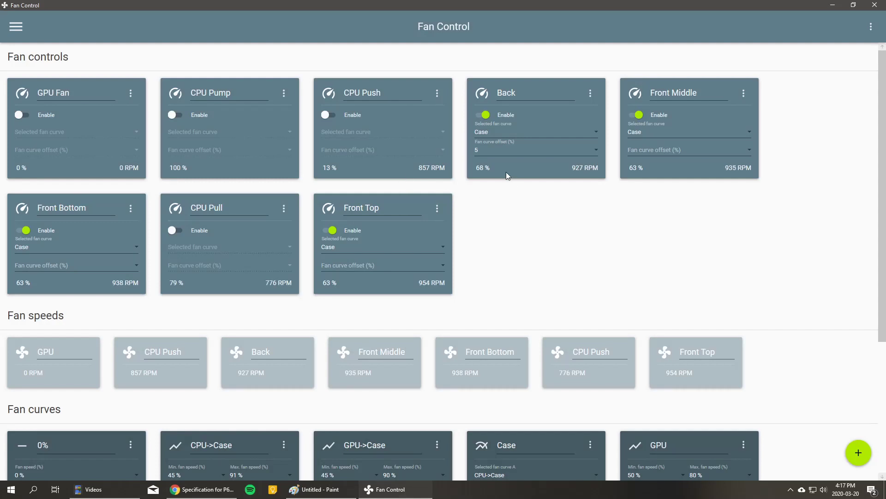